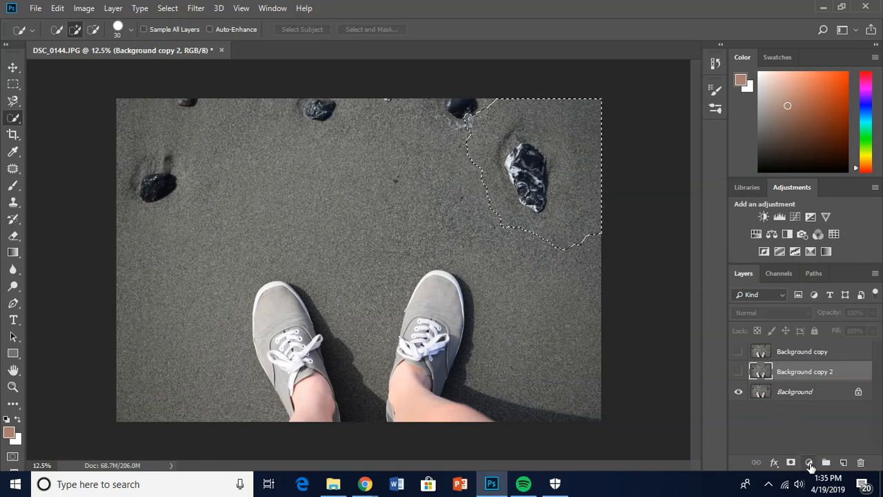
# Duplicate the Background layer within the same document, keeping the proposed layer name.
pyautogui.click(810, 462)
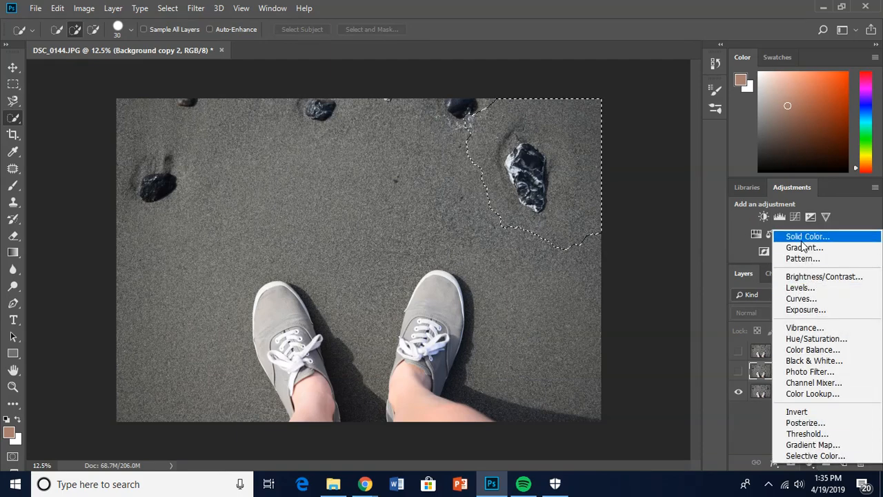
pyautogui.click(765, 422)
pyautogui.rightClick(790, 394)
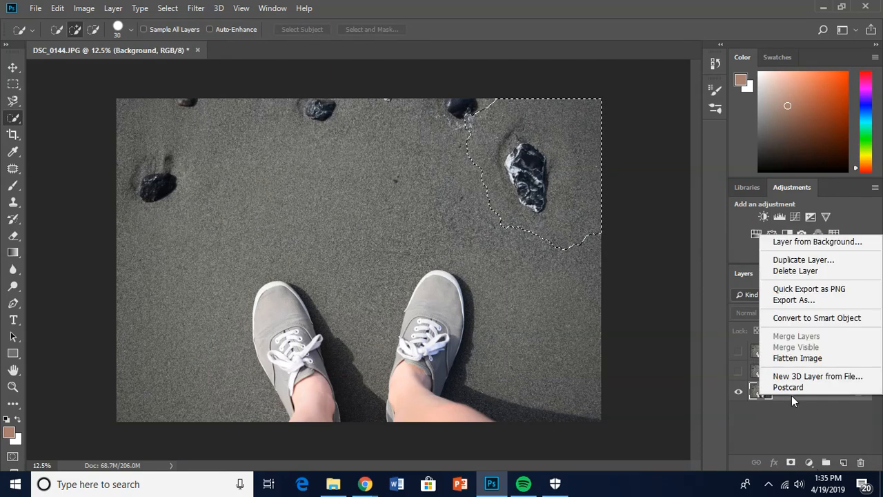
pyautogui.click(801, 260)
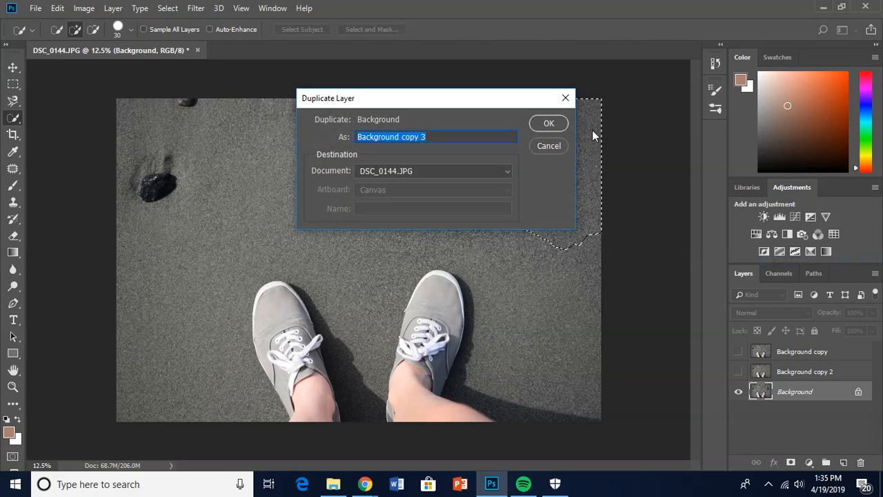
pyautogui.click(553, 124)
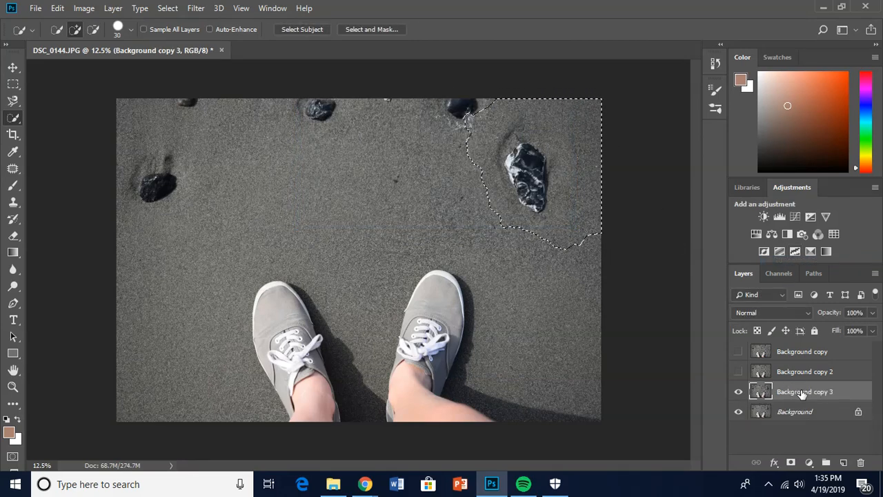
# Fill the selected white-veined rock area with Content-Aware contents in Normal mode at 100% opacity and deselect it.
pyautogui.rightClick(571, 195)
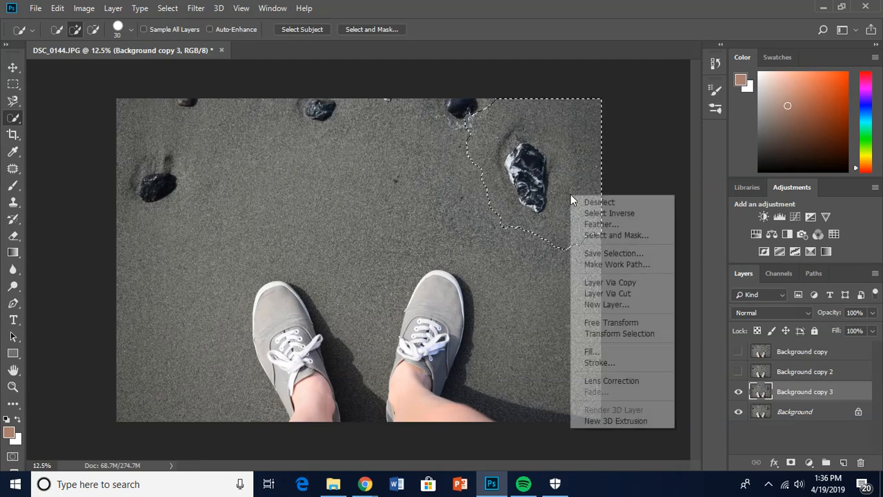
pyautogui.click(605, 353)
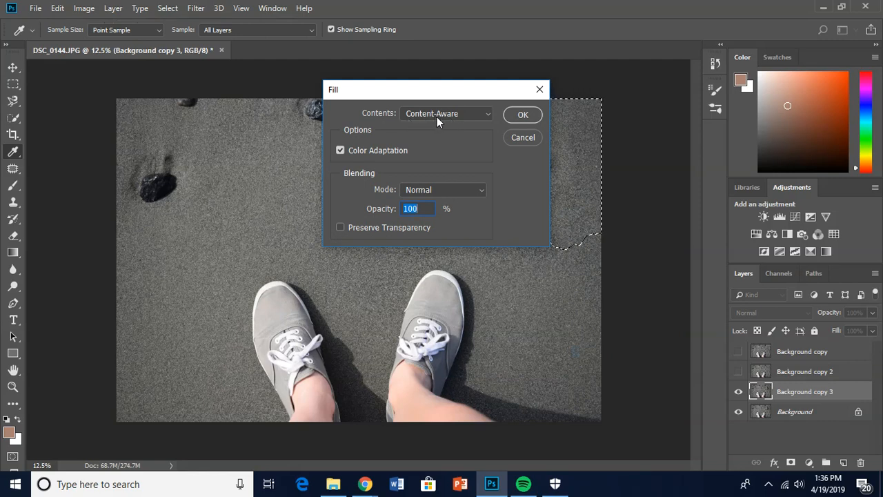
pyautogui.click(469, 114)
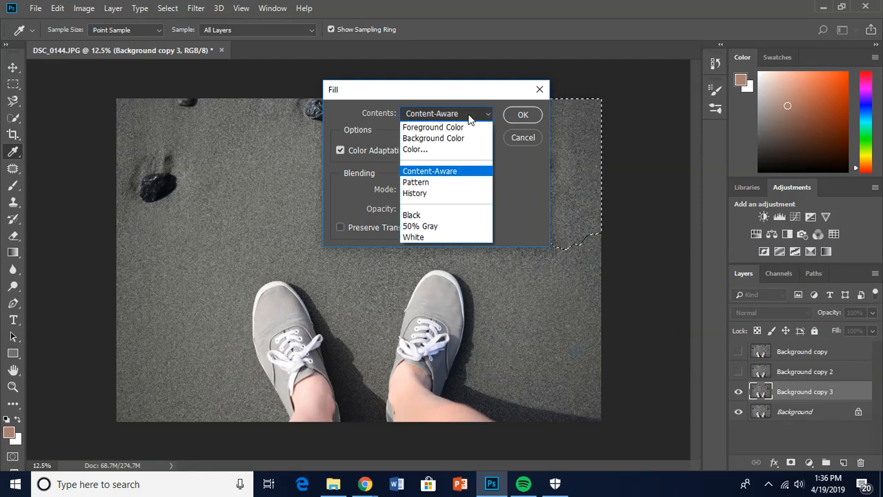
pyautogui.click(468, 114)
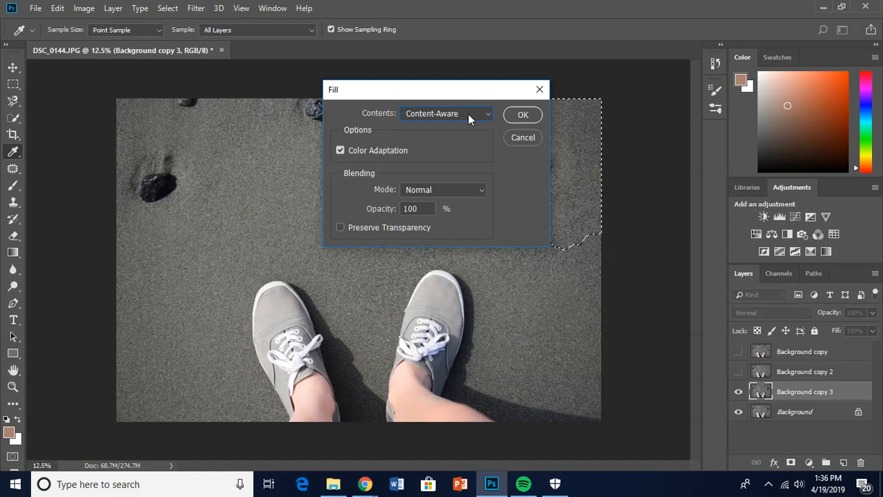
pyautogui.click(516, 116)
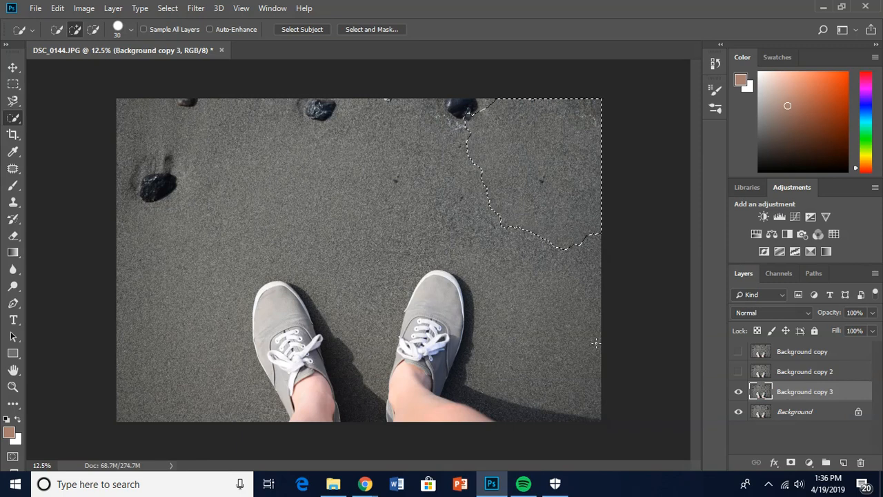
pyautogui.rightClick(531, 274)
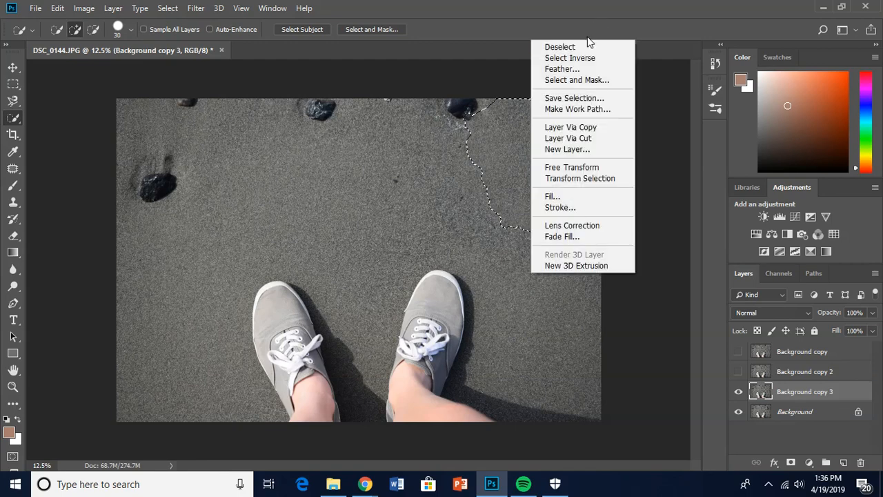
pyautogui.click(558, 45)
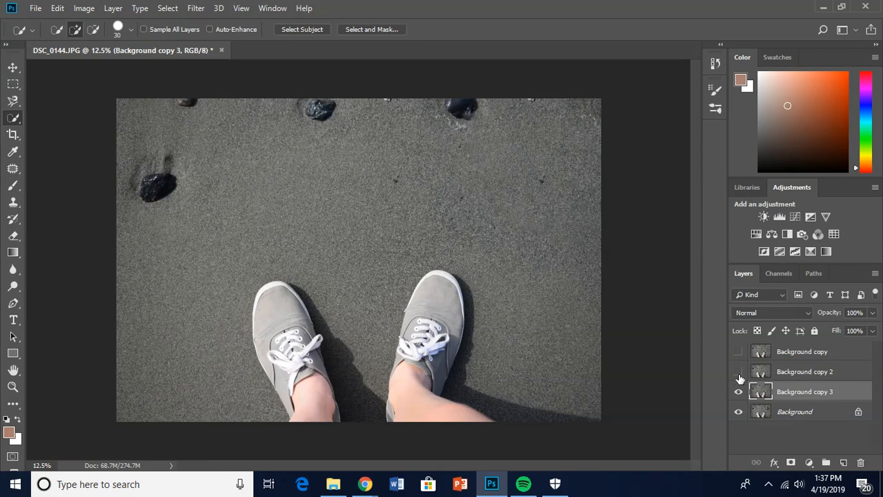
# Hide the filled Background copy 3 layer and make a fresh duplicate of the original Background layer.
pyautogui.click(738, 393)
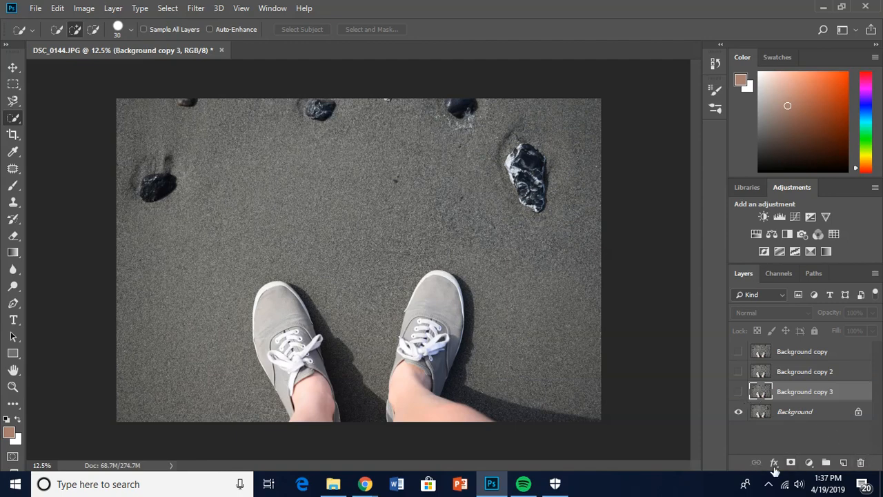
pyautogui.rightClick(802, 414)
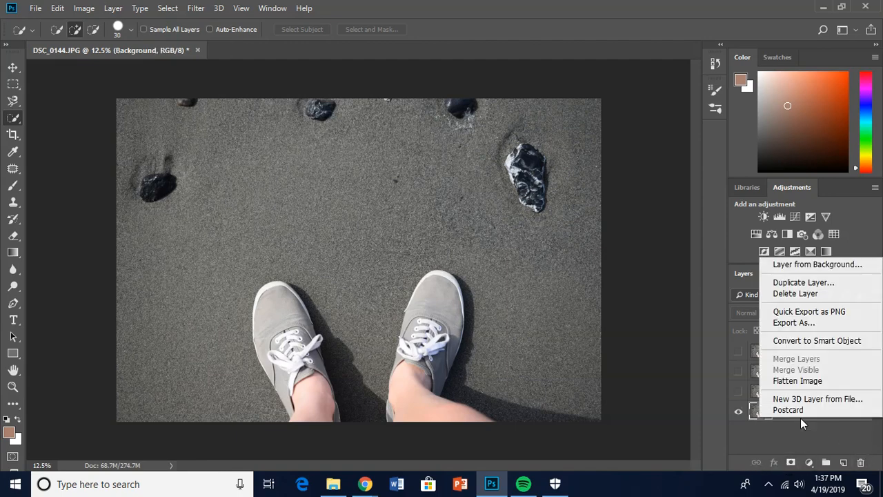
pyautogui.click(801, 282)
pyautogui.click(544, 124)
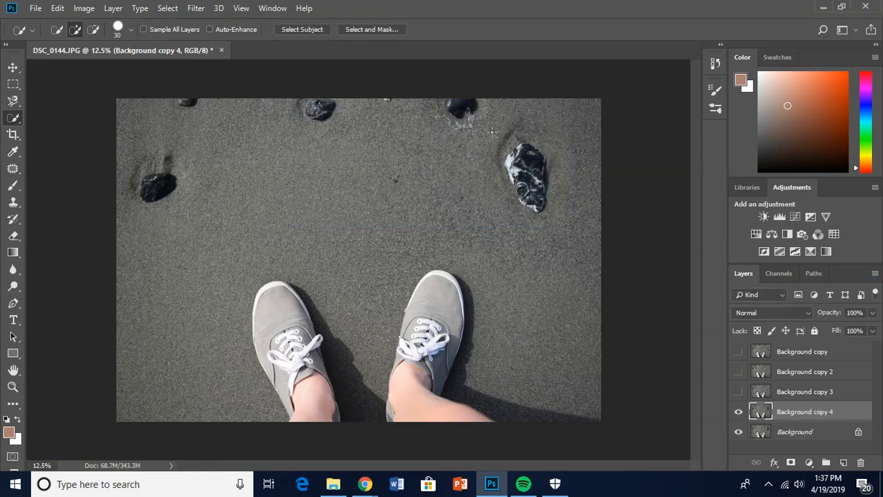
# Quick-select the white-veined rock with its surrounding sand and replace it with clean sand above the shoes using the content-aware Patch tool.
pyautogui.moveTo(493, 121)
pyautogui.mouseDown()
pyautogui.moveTo(526, 159)
pyautogui.moveTo(552, 143)
pyautogui.moveTo(583, 158)
pyautogui.moveTo(580, 186)
pyautogui.moveTo(534, 227)
pyautogui.moveTo(511, 195)
pyautogui.moveTo(498, 142)
pyautogui.moveTo(495, 155)
pyautogui.mouseUp()
pyautogui.hotkey('ctrl', 'd')
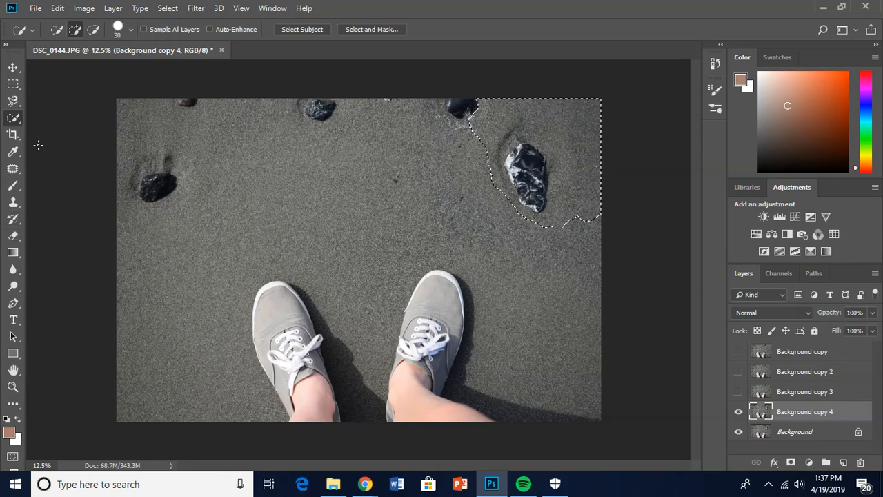
pyautogui.click(10, 171)
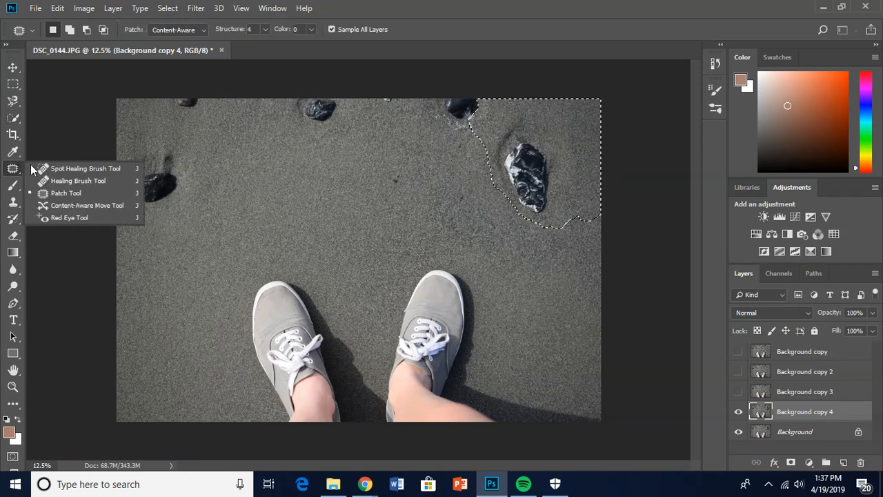
pyautogui.click(59, 194)
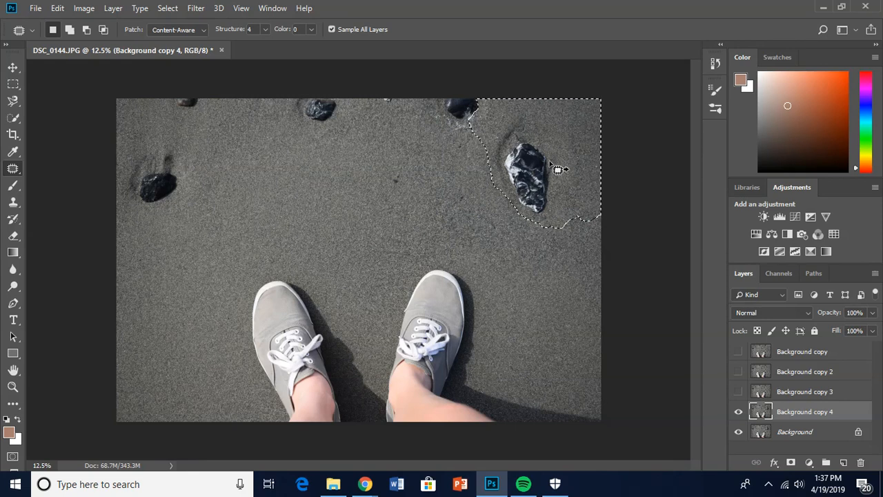
pyautogui.moveTo(558, 169); pyautogui.dragTo(497, 200)
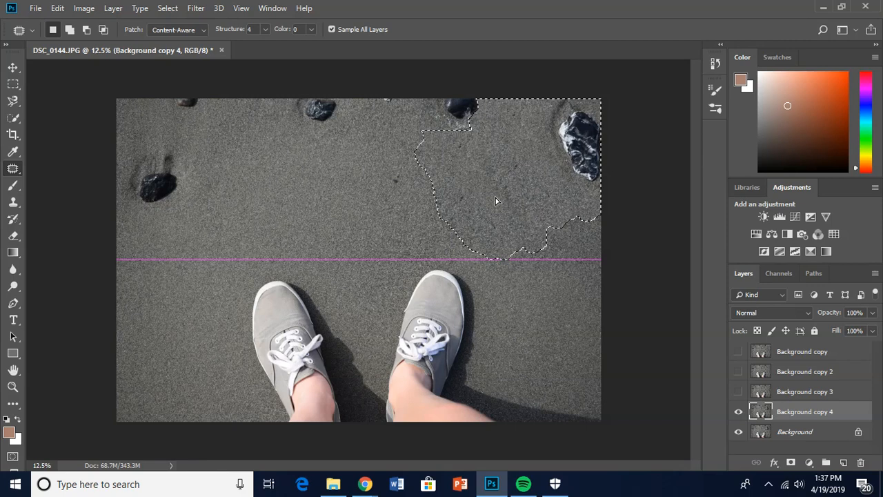
pyautogui.moveTo(495, 197); pyautogui.dragTo(319, 211)
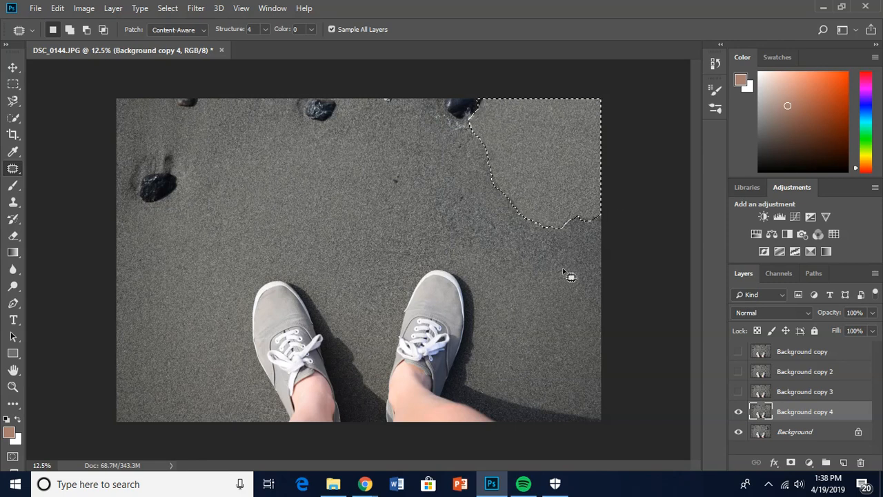
pyautogui.rightClick(524, 239)
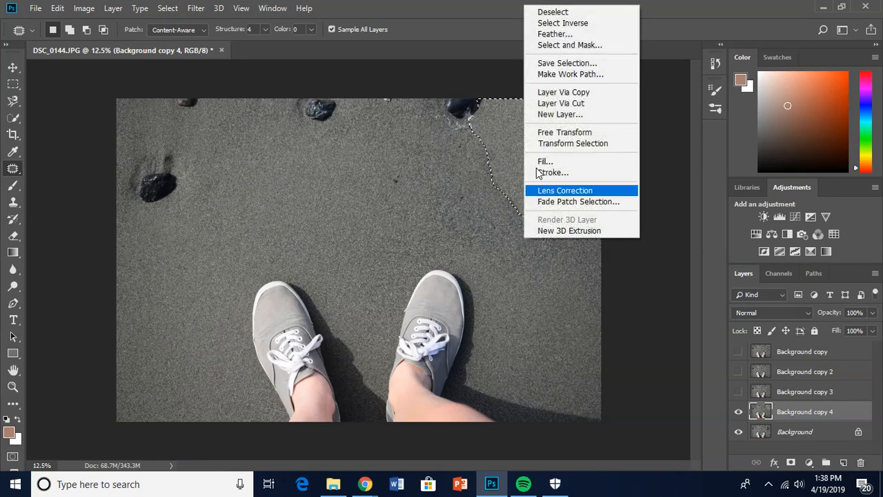
pyautogui.click(557, 12)
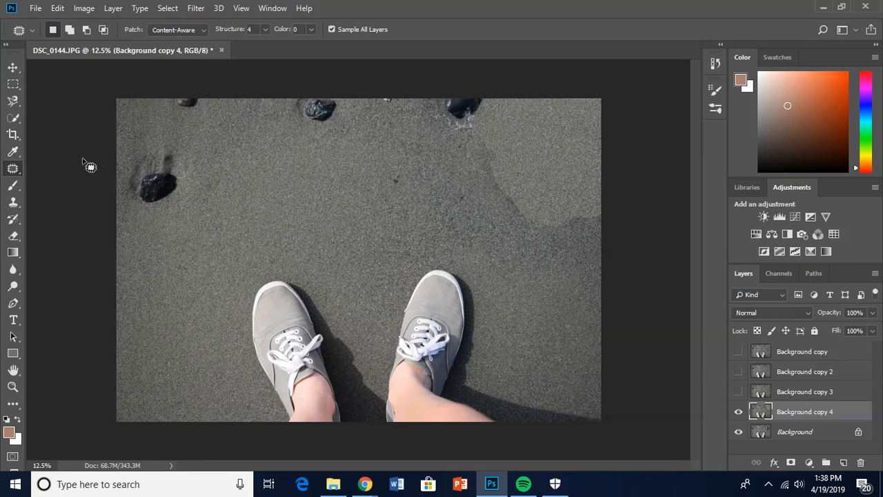
# Blend the visible edge of the patched area into the surrounding sand with the Clone Stamp tool.
pyautogui.click(13, 209)
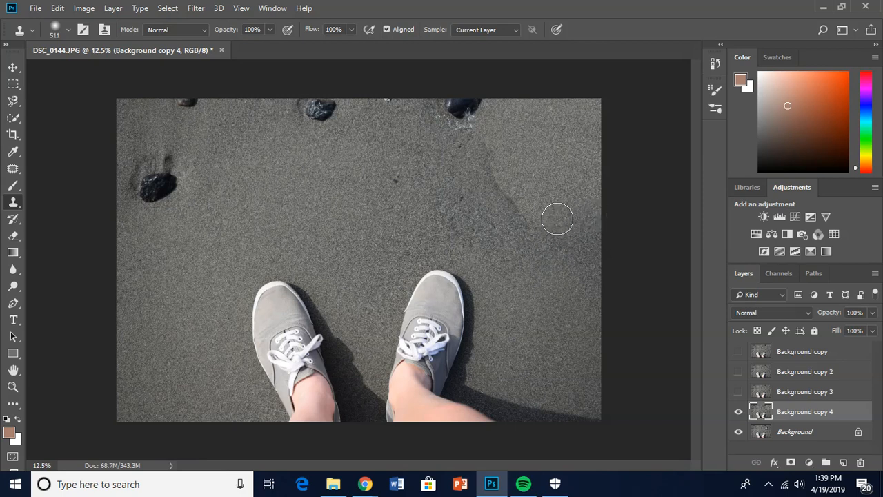
pyautogui.moveTo(532, 222)
pyautogui.mouseDown()
pyautogui.moveTo(495, 184)
pyautogui.moveTo(477, 141)
pyautogui.mouseUp()
pyautogui.moveTo(561, 200); pyautogui.dragTo(541, 198)
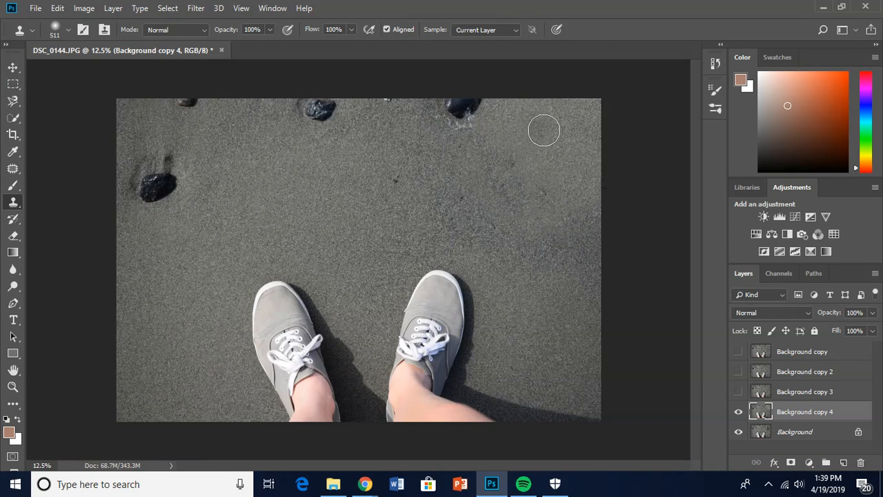
# Set the Clone Stamp brush size to 701 px.
pyautogui.click(69, 33)
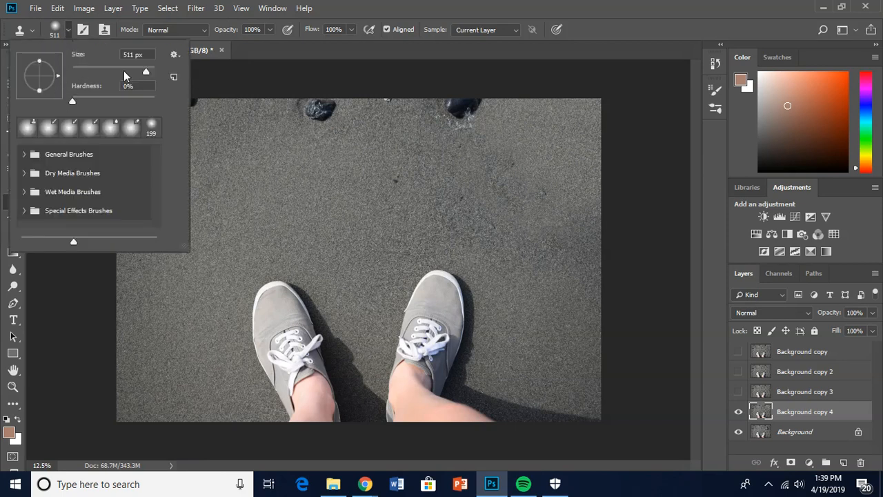
pyautogui.moveTo(147, 74); pyautogui.dragTo(147, 73)
pyautogui.moveTo(149, 73); pyautogui.dragTo(146, 74)
pyautogui.click(125, 54)
pyautogui.press('Delete')
pyautogui.press('Delete')
pyautogui.write('70')
pyautogui.press('Return')
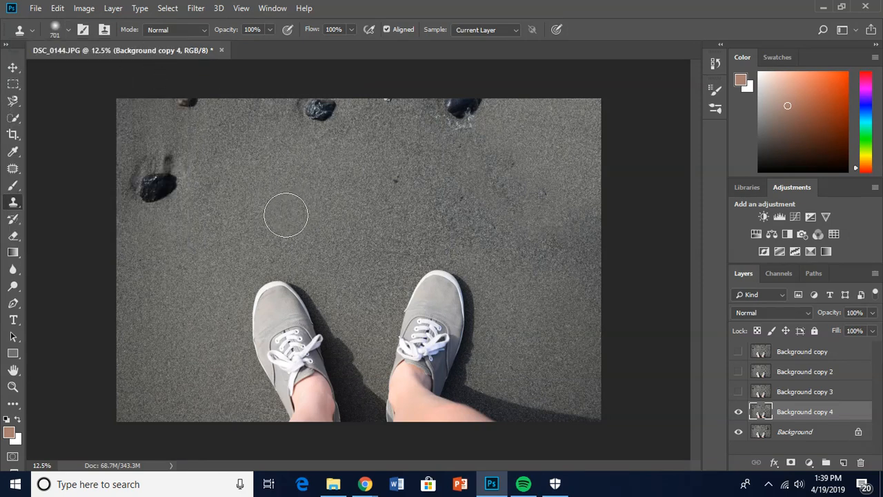